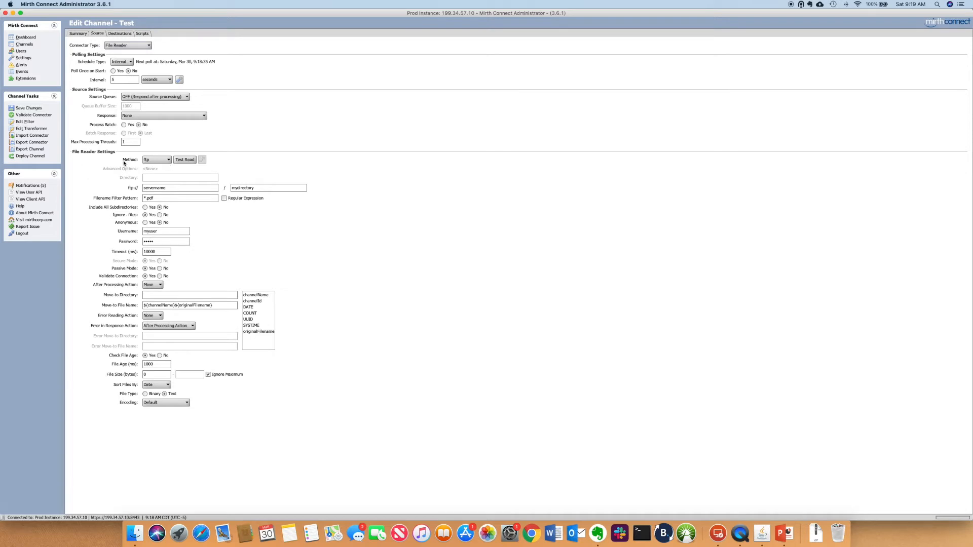
Check the File Reader's ftp method, server name and directory, and set its filename filter pattern to *.txt.
left_click(162, 163)
left_click(86, 169)
double_click(168, 188)
left_click(245, 188)
double_click(245, 188)
left_click(268, 187)
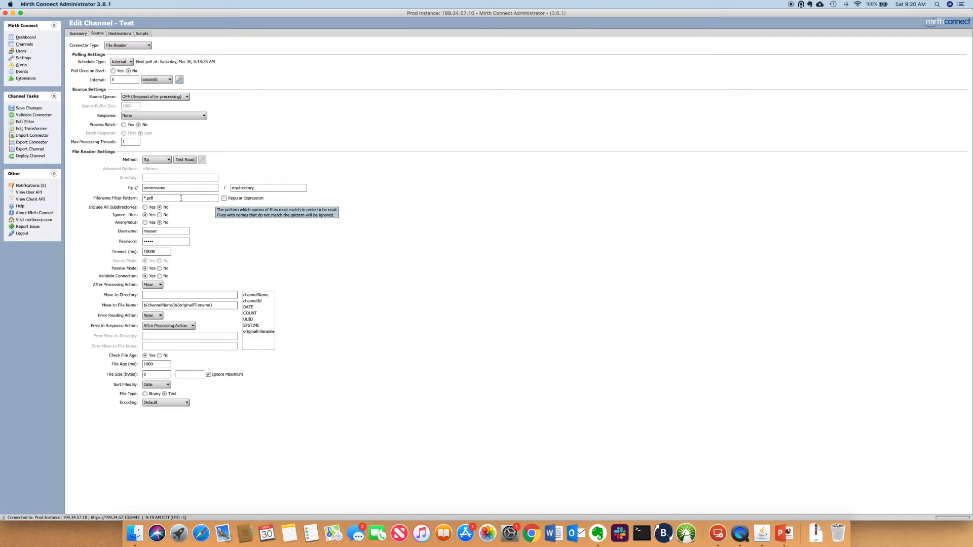
left_click(182, 198)
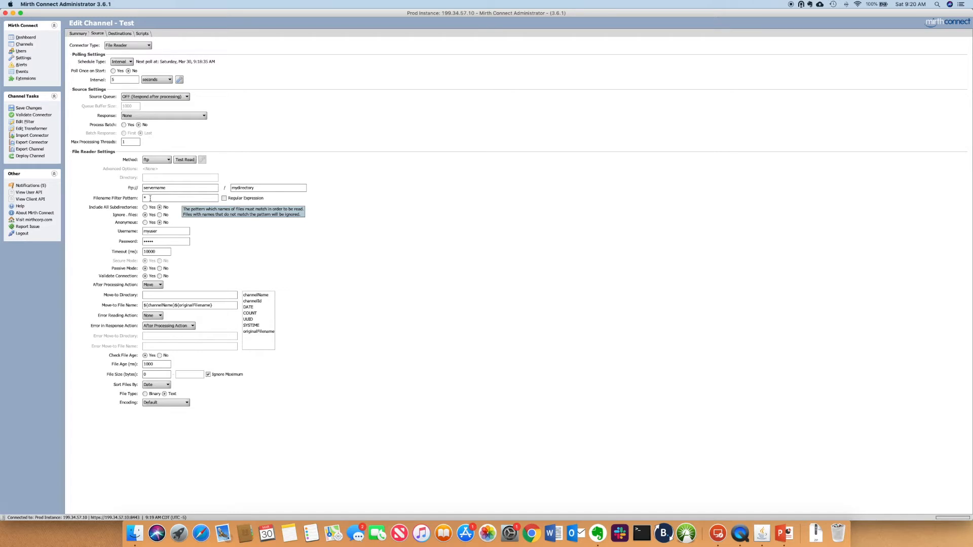
type(".pdf")
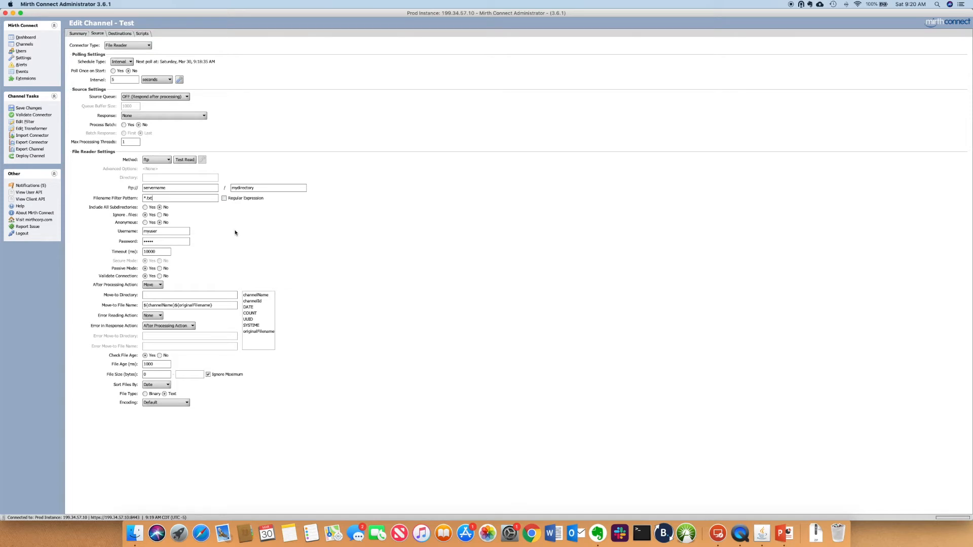
Keep anonymous access set to No for the source and enter the username myuser and the account password.
left_click(145, 223)
left_click(160, 223)
key("Tab")
type("myuser")
left_click(169, 241)
Set the File Reader's after-processing action to Move.
left_click(147, 285)
left_click(153, 300)
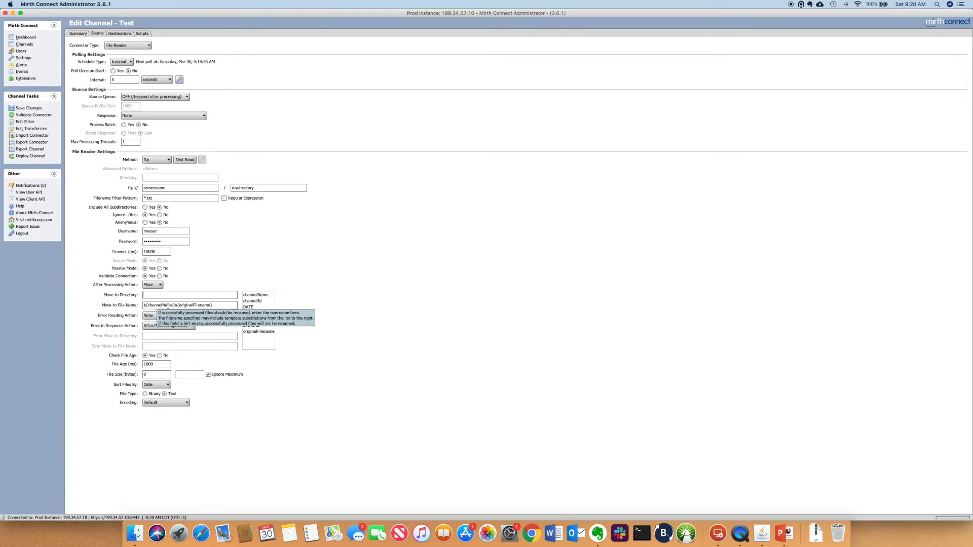
left_click(160, 285)
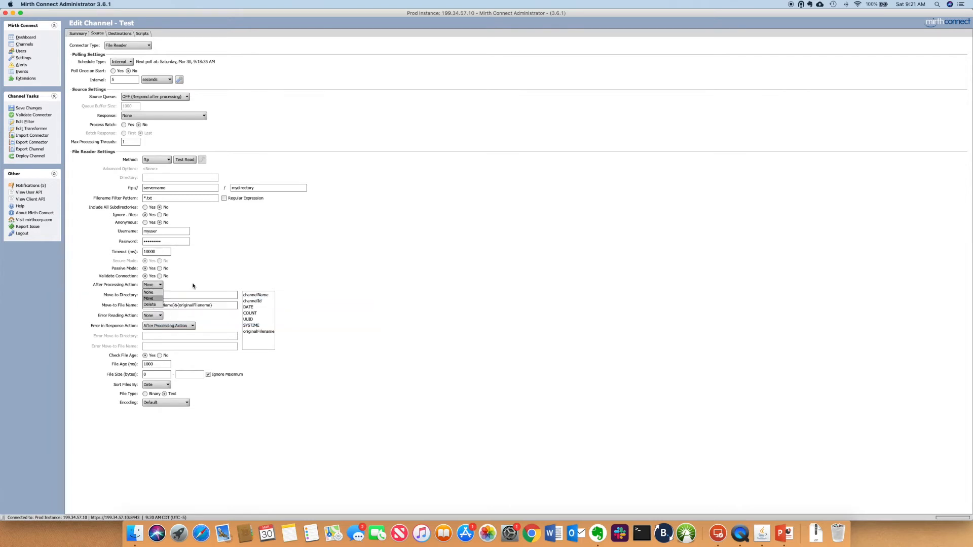
left_click(237, 263)
Open the channel's destinations and configure Destination 1 as a File Writer using the ftp method.
left_click(117, 34)
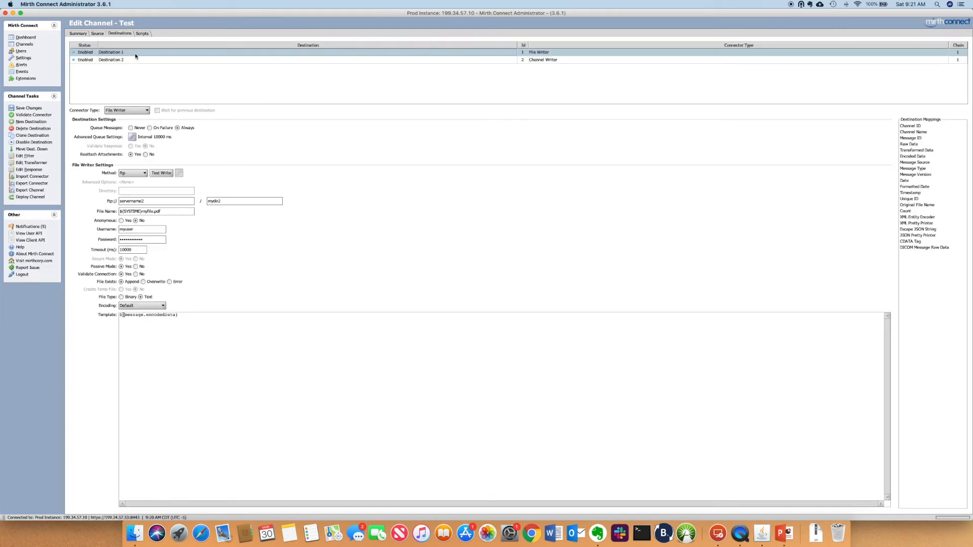
left_click(123, 111)
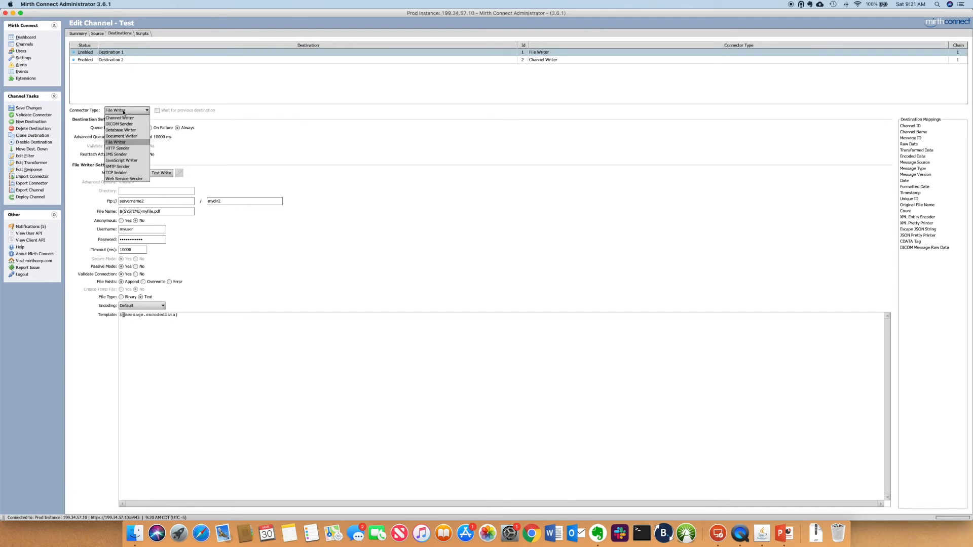
left_click(128, 143)
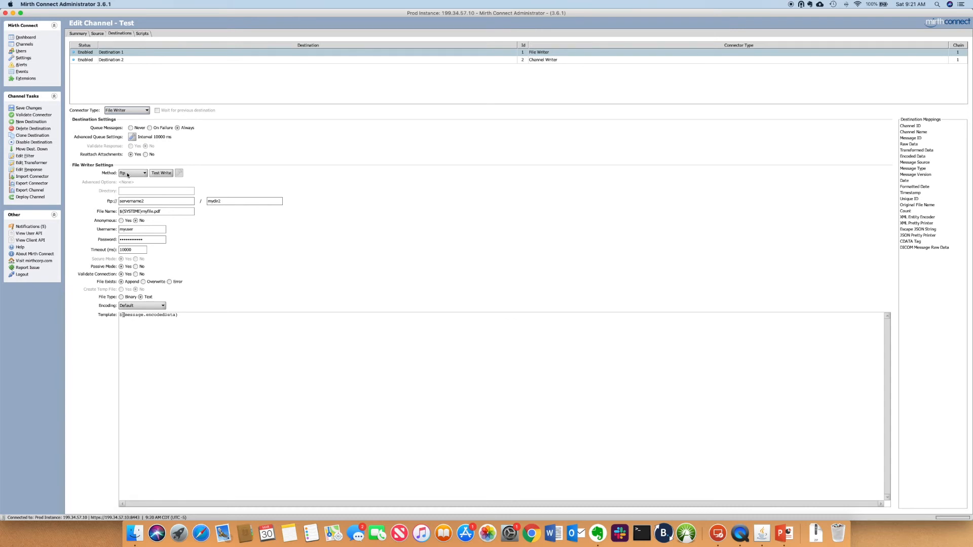
left_click(136, 175)
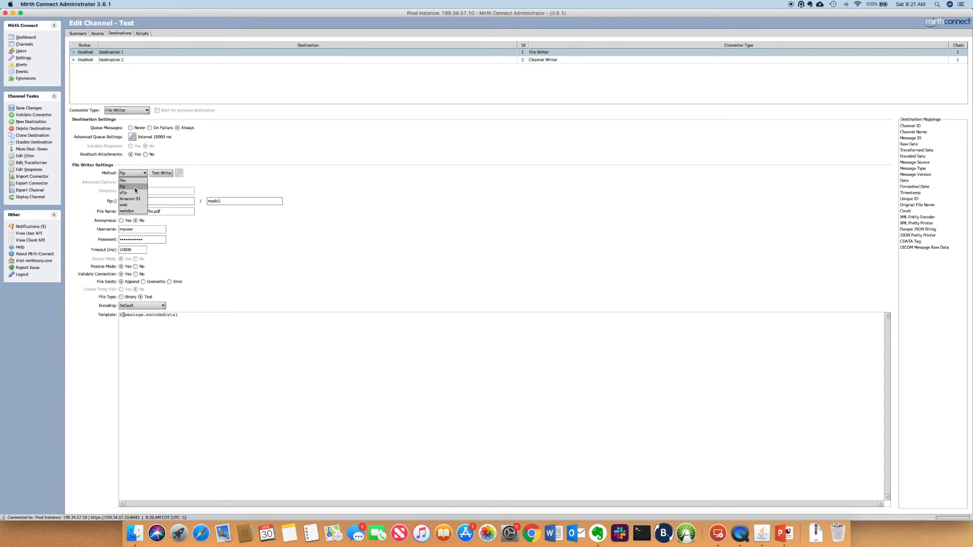
left_click(228, 177)
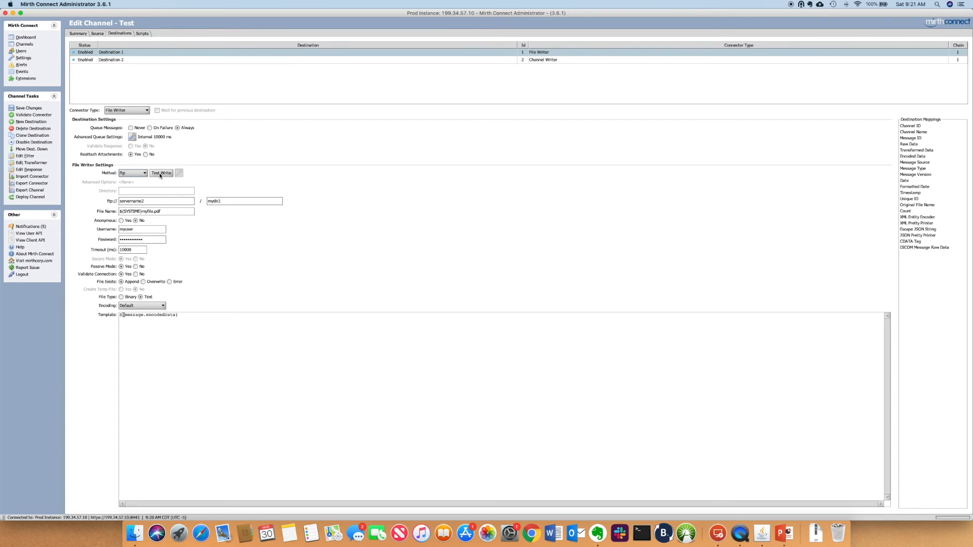
Insert the Original File Name mapping at the start of Destination 1's file name.
left_click(97, 34)
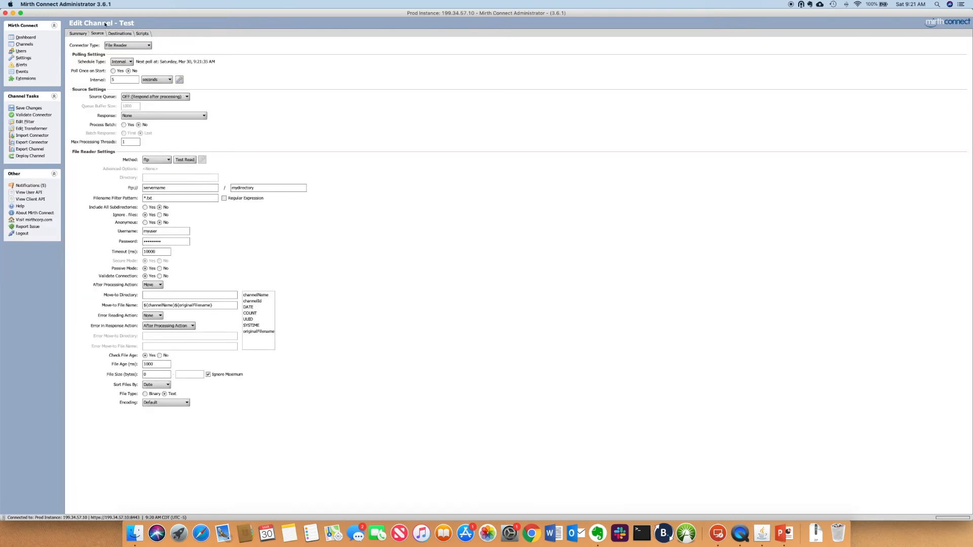
left_click(118, 33)
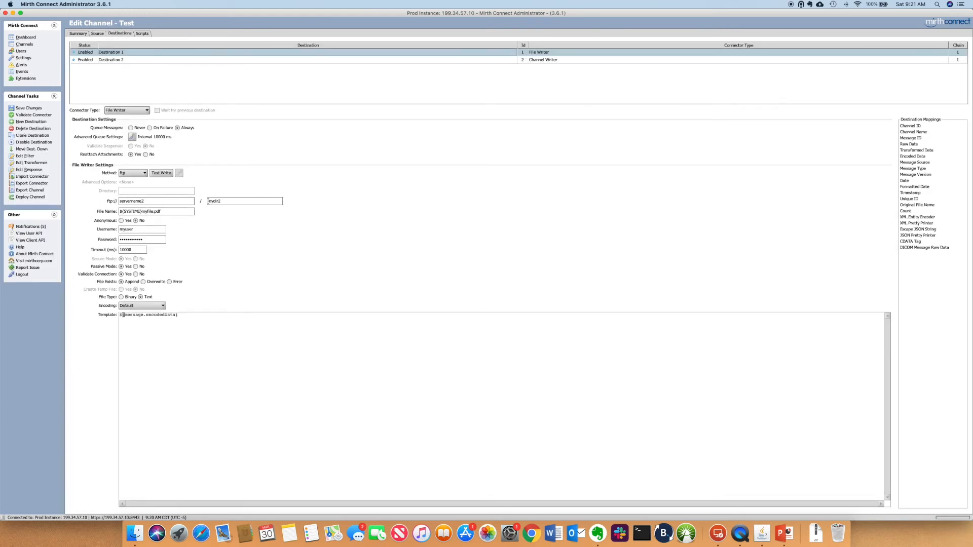
left_click(234, 202)
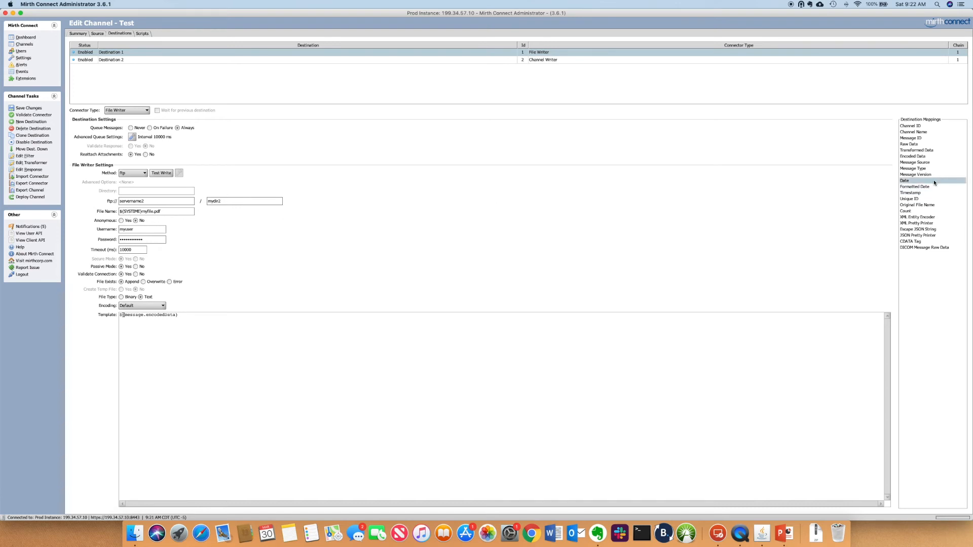
left_click_drag(917, 205, 124, 209)
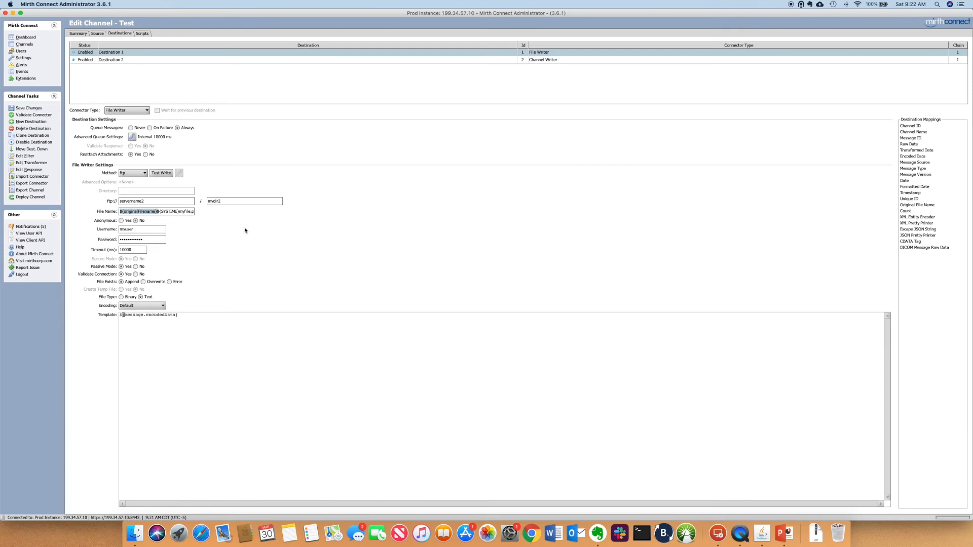
Keep anonymous access set to No for Destination 1 and enter the username myuser2 and the account password.
left_click(131, 221)
left_click(135, 221)
left_click(141, 229)
left_click_drag(141, 229, 80, 226)
type("m")
Set Destination 1's file-exists behaviour to Error and place the cursor in its message template.
left_click(140, 250)
left_click(169, 282)
left_click(148, 315)
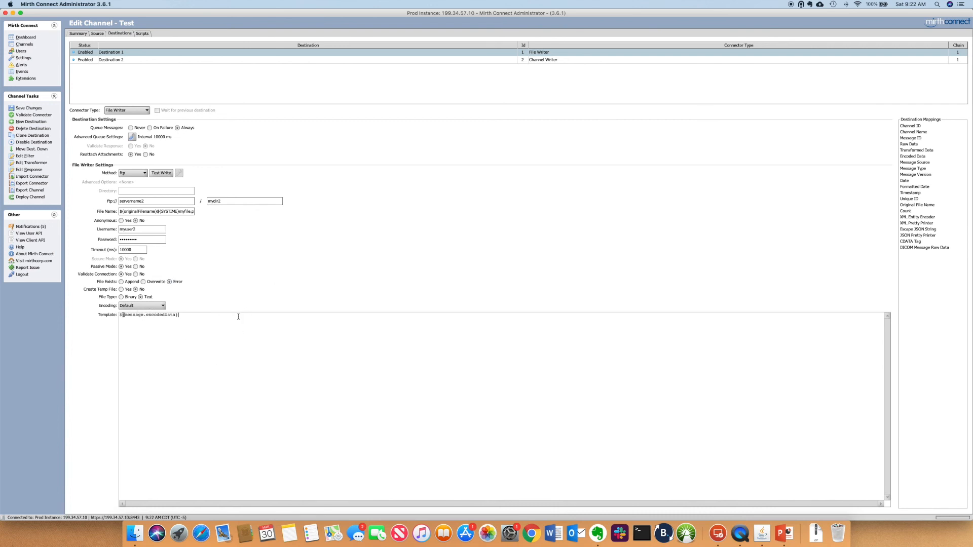